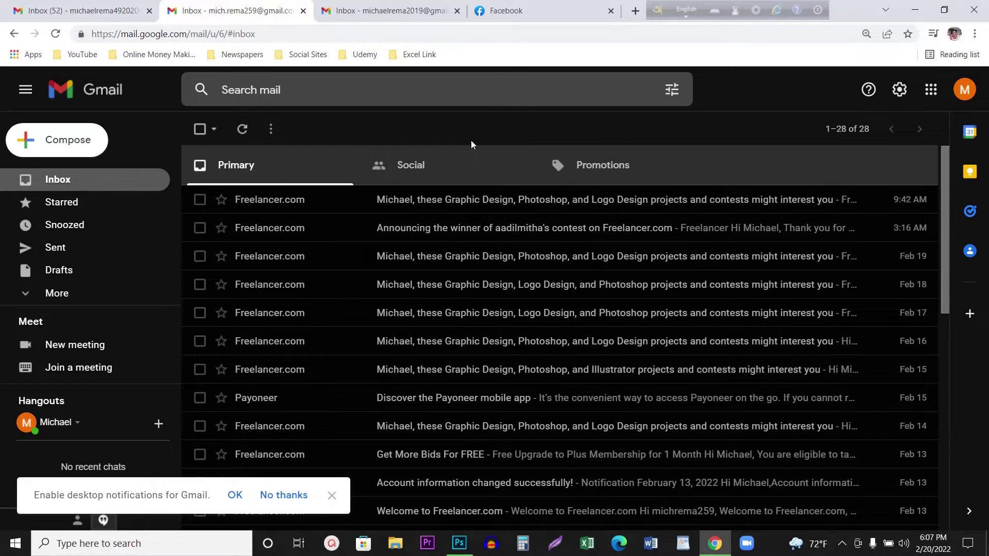
- Compare the first, forwarding and receiving accounts' inboxes across browser tabs
{"action": "left_click", "coordinate": [88, 4]}
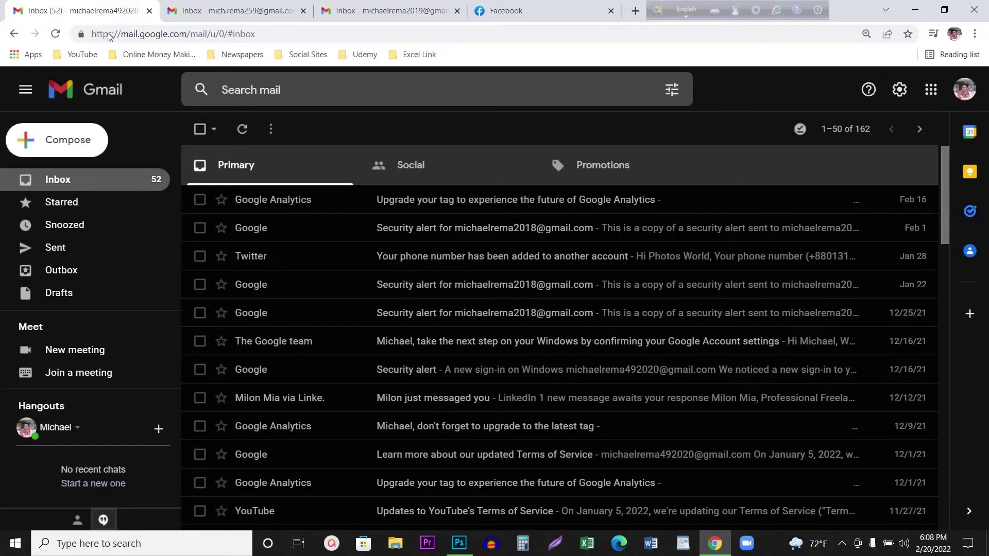
{"action": "left_click", "coordinate": [251, 6]}
{"action": "left_click", "coordinate": [94, 4]}
{"action": "left_click", "coordinate": [229, 12]}
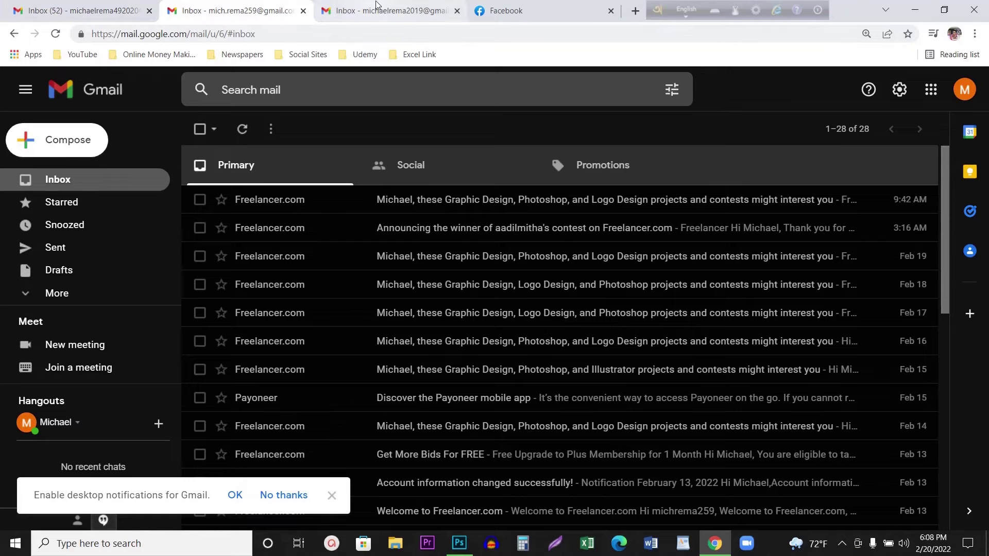
{"action": "left_click", "coordinate": [88, 10]}
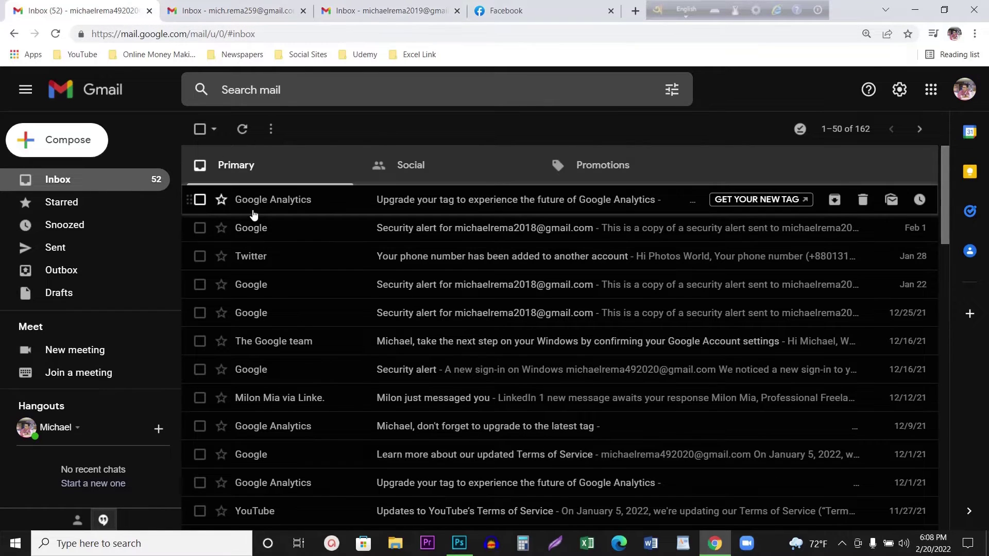
{"action": "left_click", "coordinate": [229, 10]}
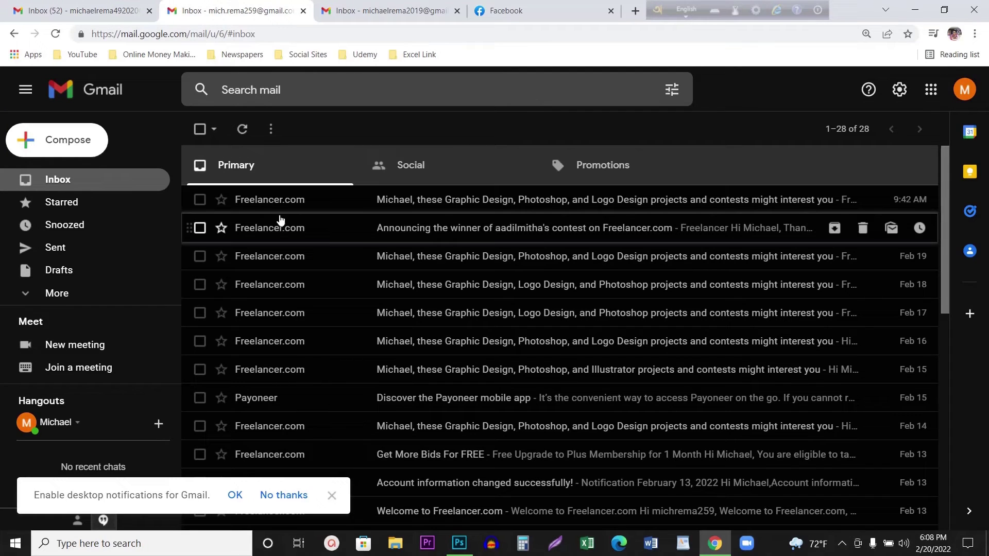
{"action": "left_click", "coordinate": [389, 10]}
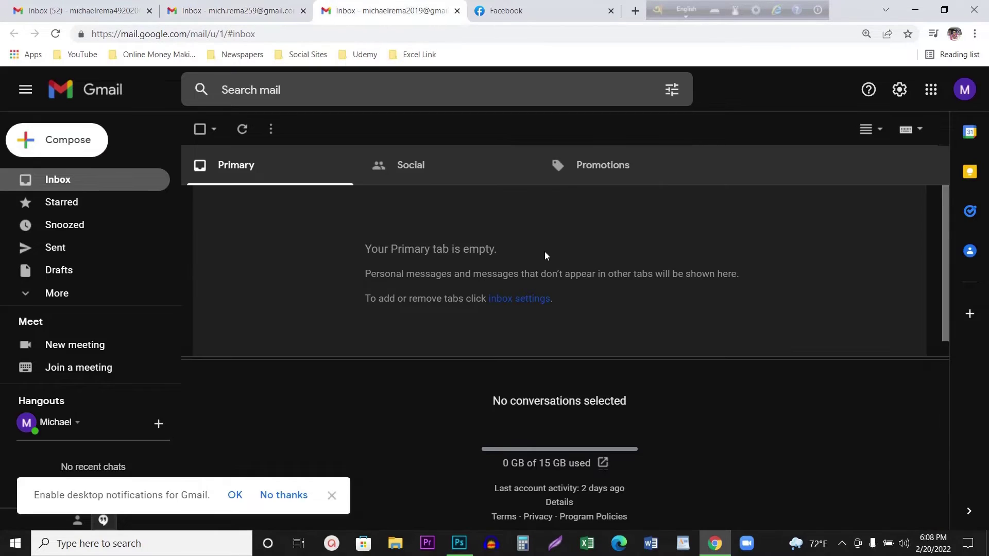
{"action": "left_click", "coordinate": [238, 4]}
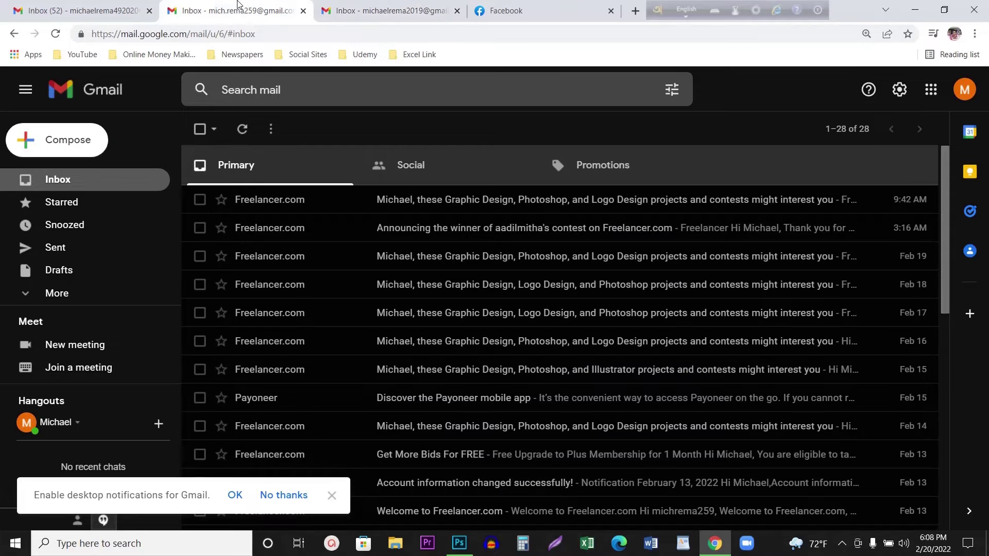
- Open the Forwarding and POP/IMAP settings and start adding a forwarding address
{"action": "left_click", "coordinate": [902, 94]}
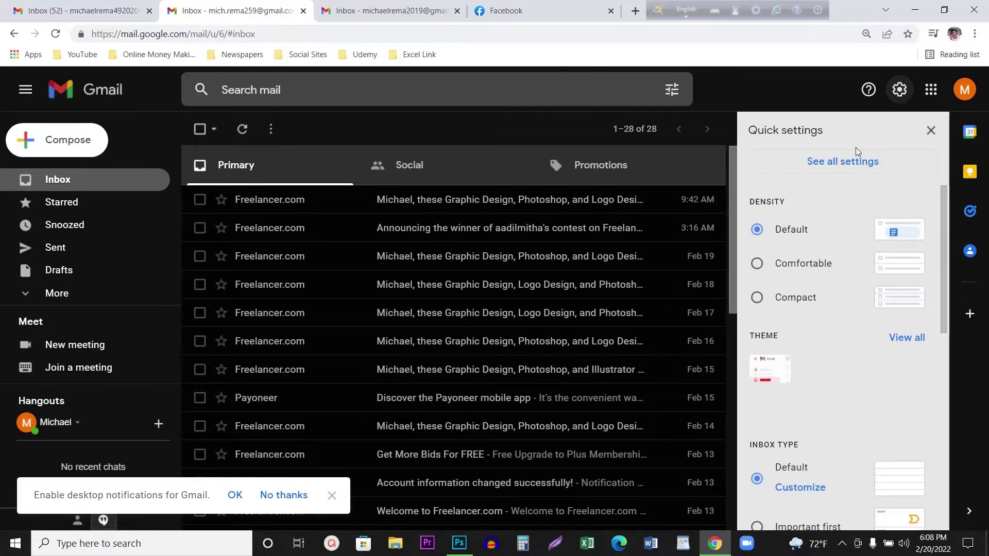
{"action": "left_click", "coordinate": [841, 171]}
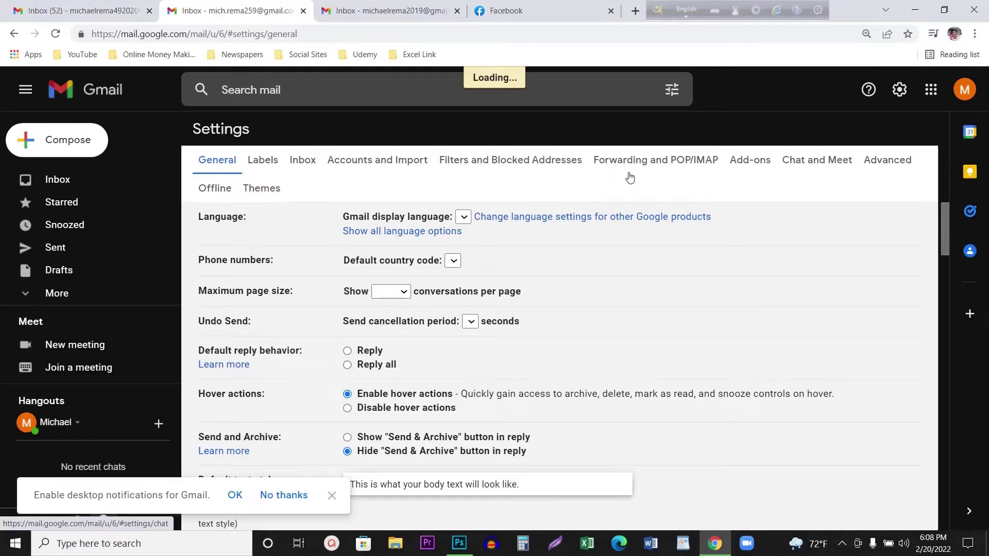
{"action": "left_click", "coordinate": [662, 168]}
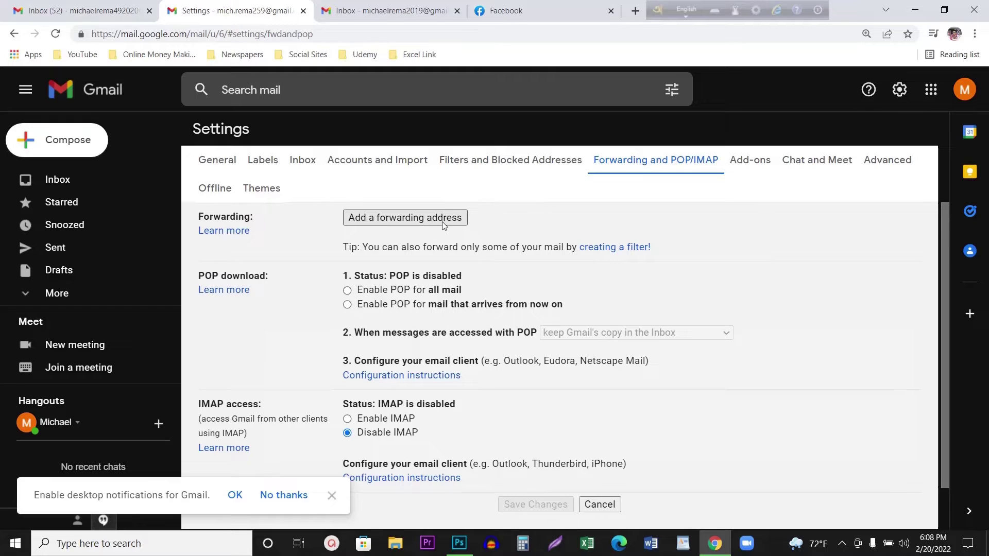
{"action": "left_click", "coordinate": [374, 220]}
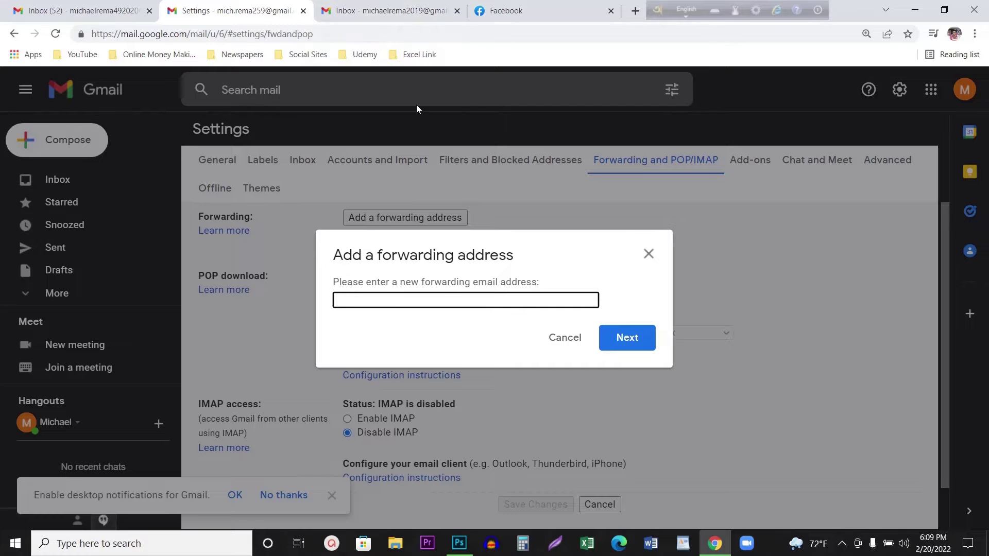
- Copy the receiving account's email address from its profile panel
{"action": "left_click", "coordinate": [391, 11]}
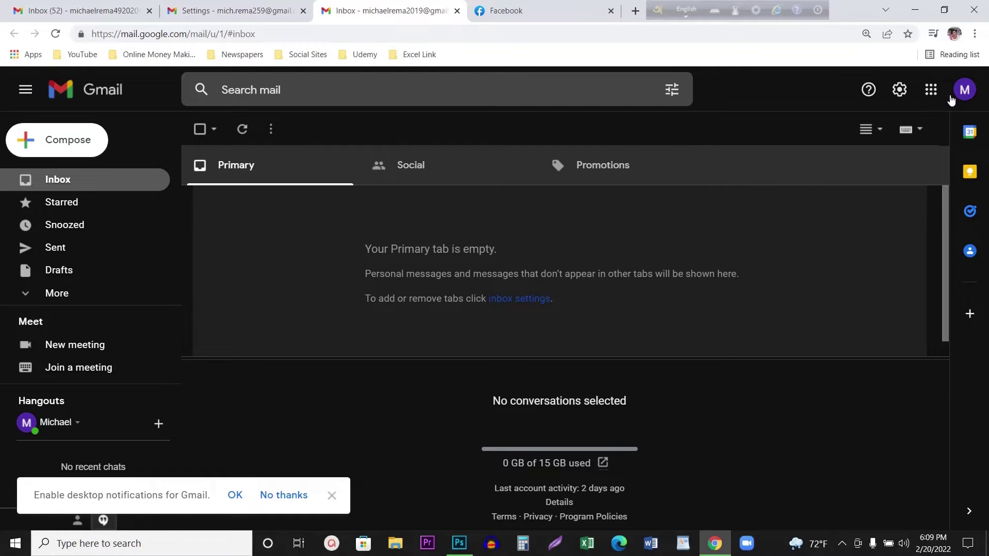
{"action": "left_click", "coordinate": [961, 100]}
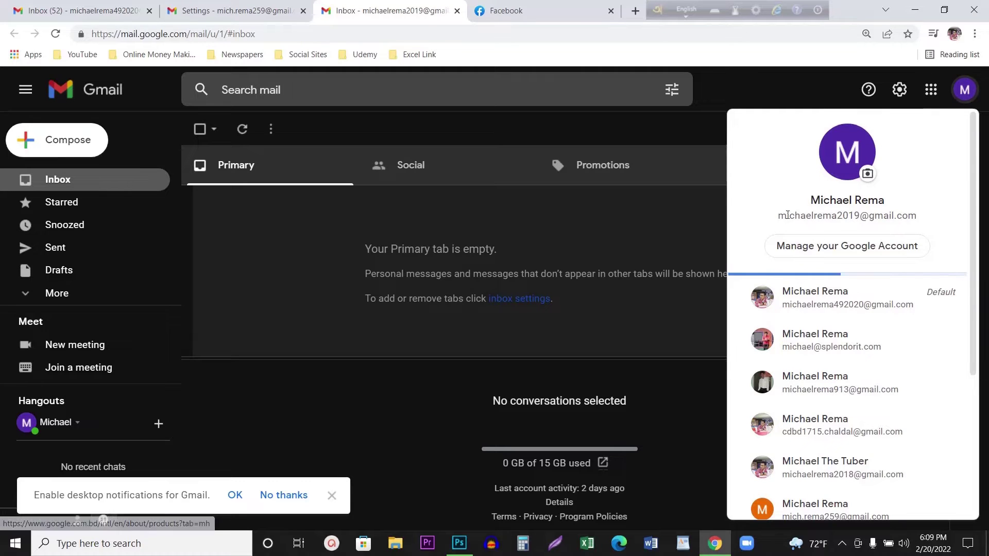
{"action": "left_click_drag", "start_coordinate": [778, 216], "coordinate": [901, 217]}
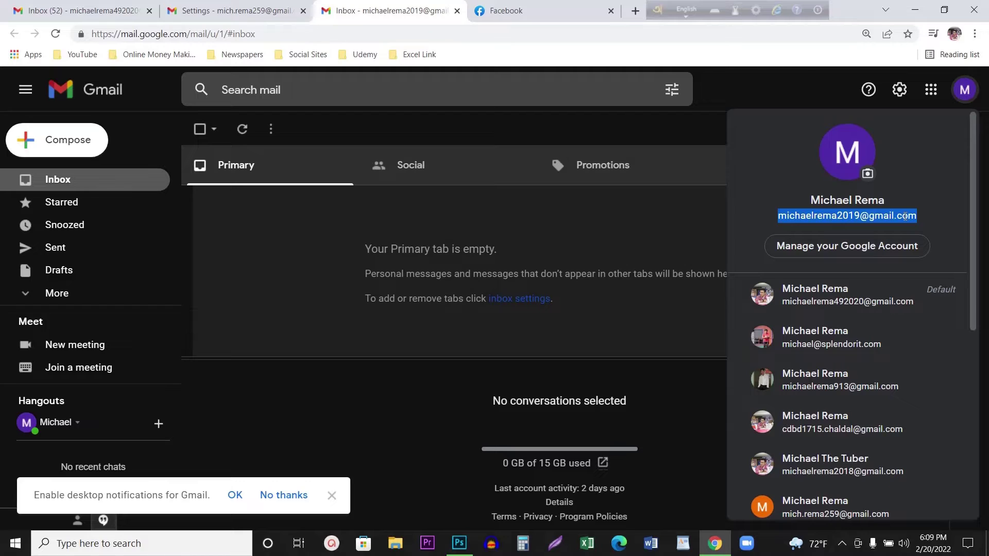
{"action": "right_click", "coordinate": [905, 217]}
{"action": "left_click", "coordinate": [898, 224]}
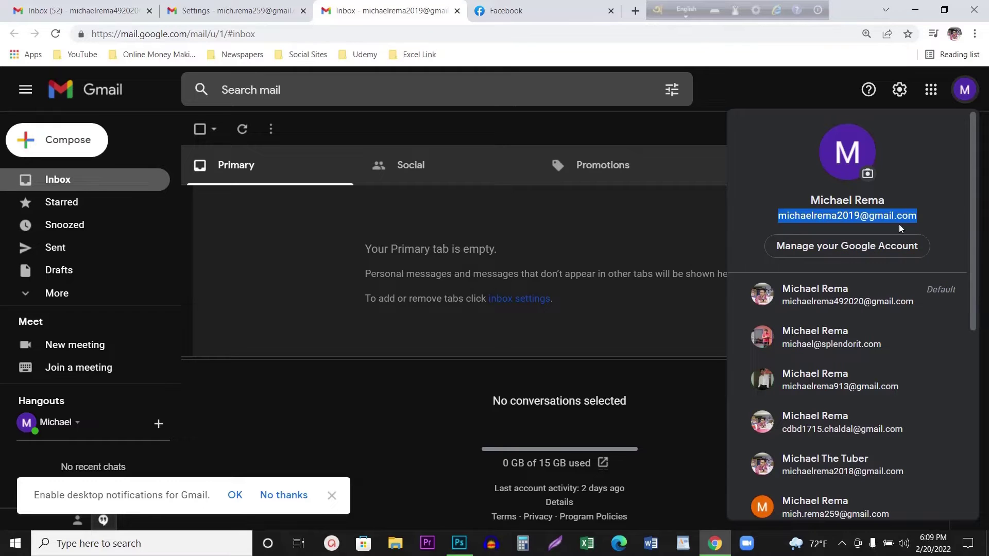
- Paste the copied address into the forwarding address field and submit it
{"action": "left_click", "coordinate": [225, 6]}
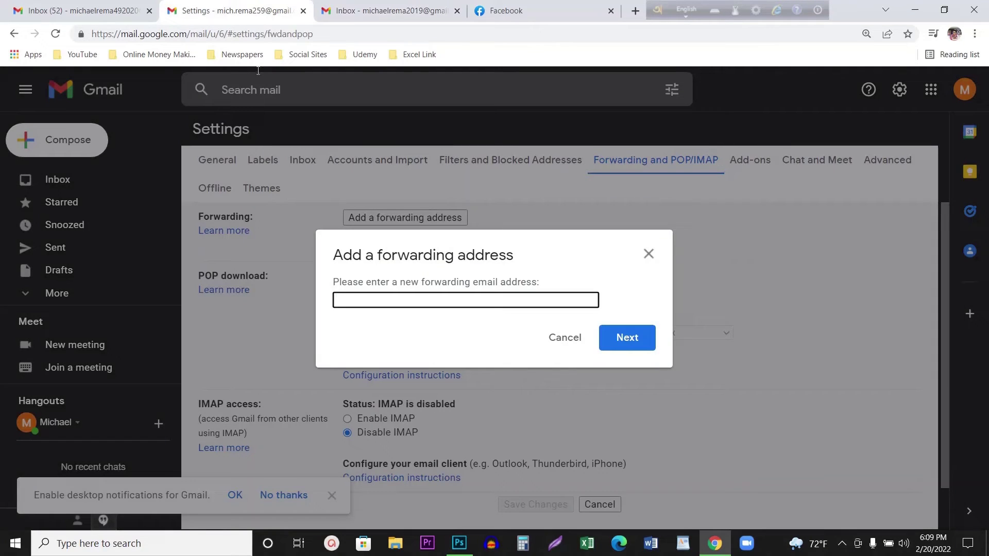
{"action": "right_click", "coordinate": [383, 299]}
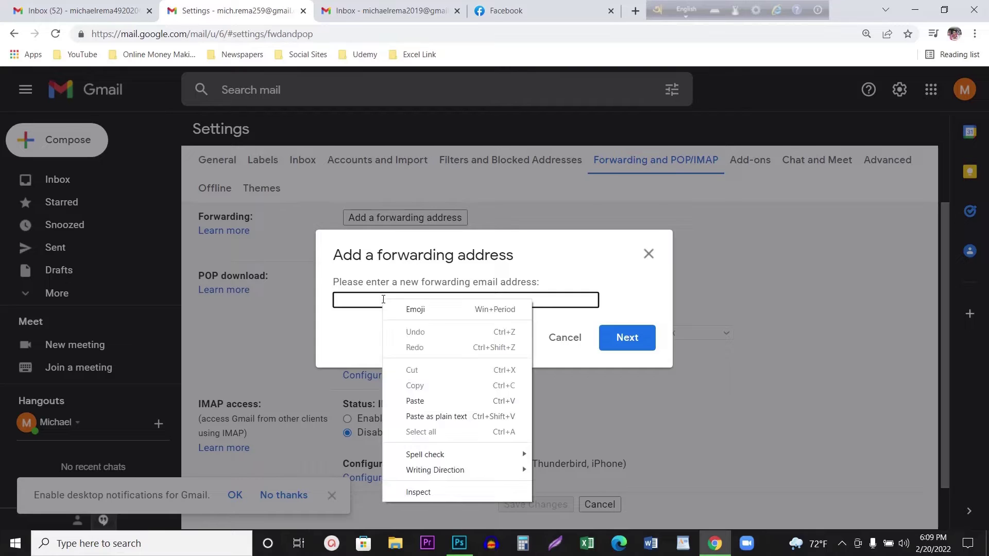
{"action": "left_click", "coordinate": [421, 406]}
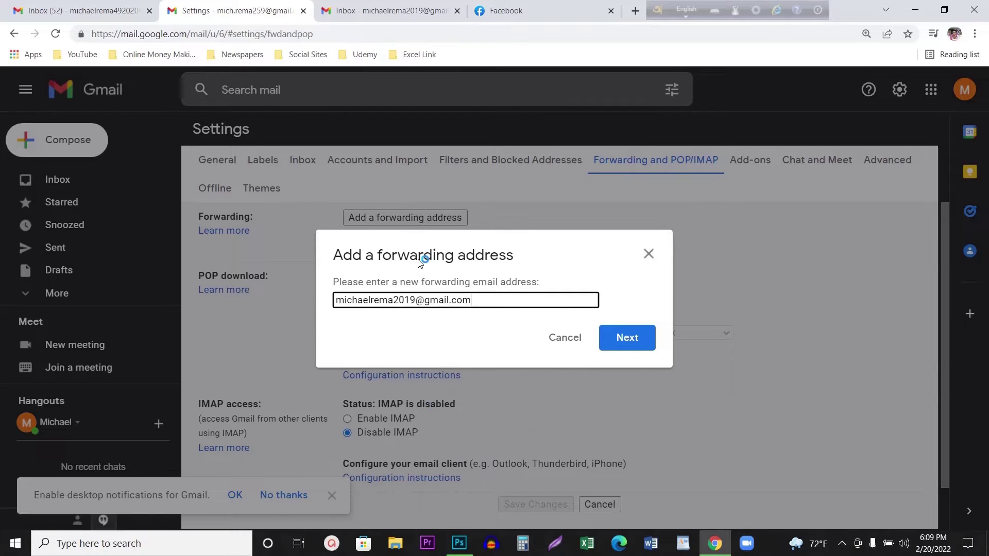
{"action": "left_click", "coordinate": [635, 346]}
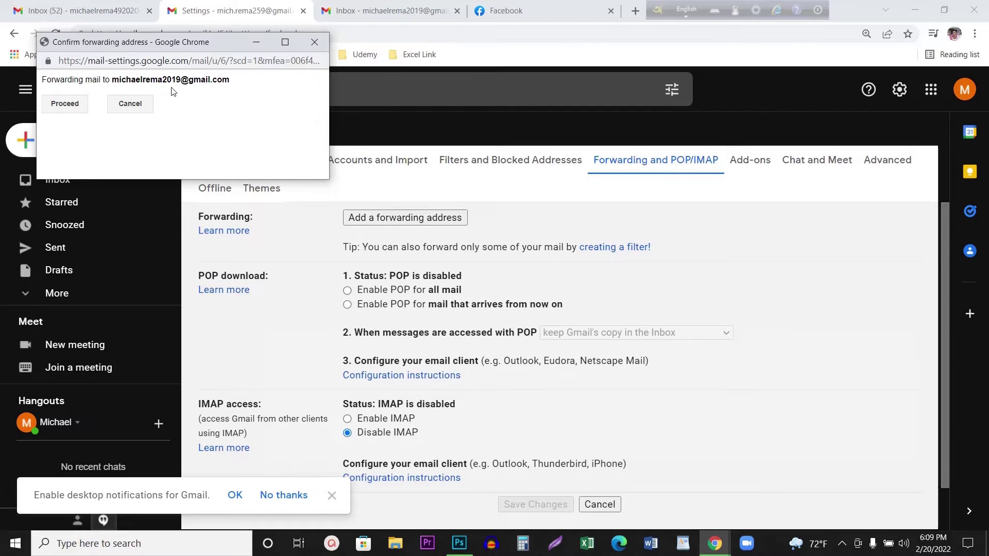
- Approve forwarding to the receiving account and dismiss the confirmation-code-sent notice
{"action": "left_click", "coordinate": [71, 107]}
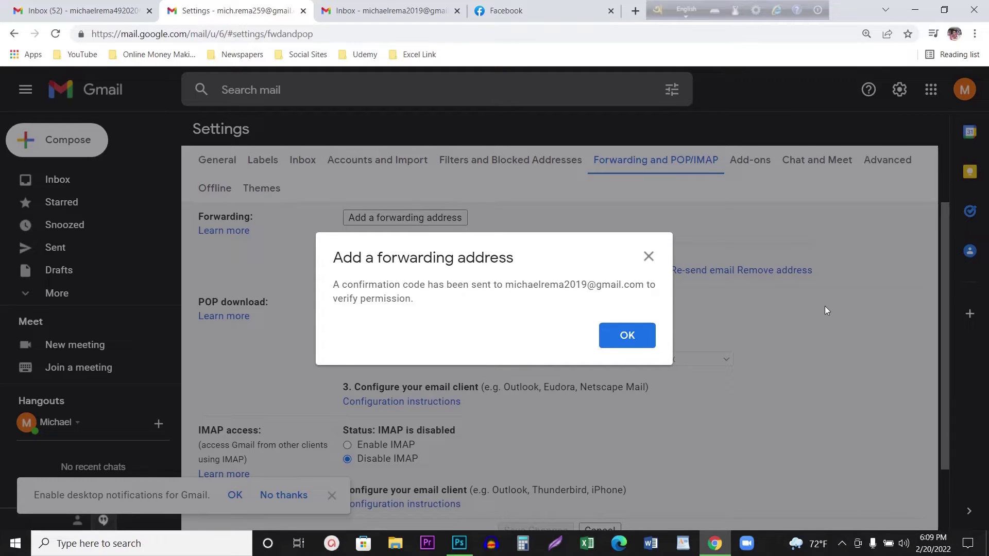
{"action": "left_click", "coordinate": [606, 335]}
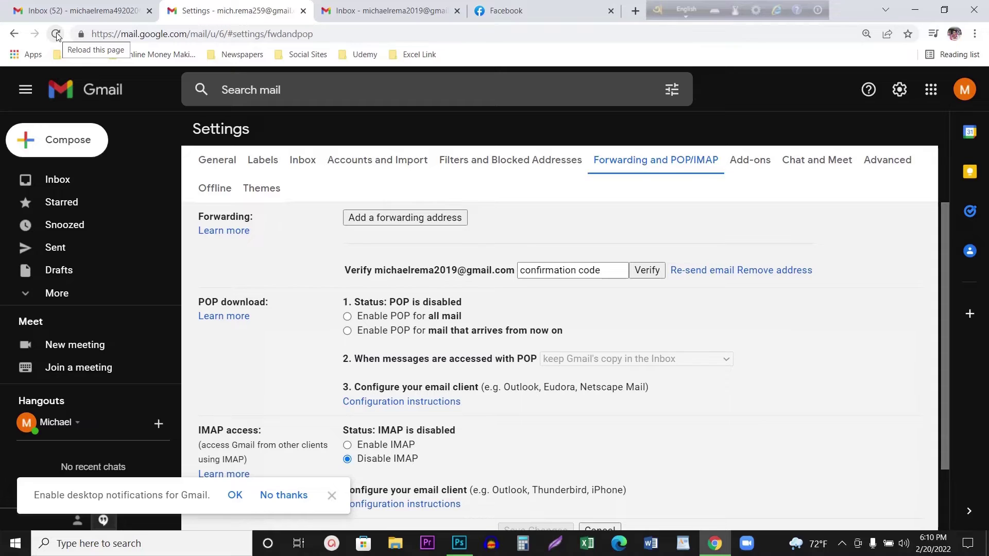
{"action": "scroll", "coordinate": [430, 247], "scroll_direction": "down", "scroll_amount": 2}
{"action": "scroll", "coordinate": [428, 258], "scroll_direction": "up", "scroll_amount": 2}
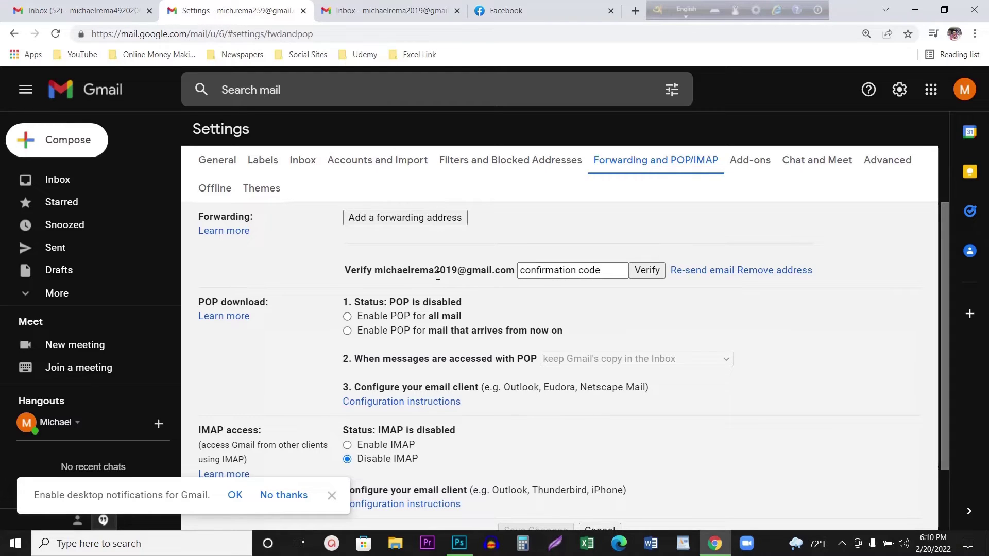
- Highlight the pending forwarding address, then go to the receiving account's inbox
{"action": "left_click_drag", "start_coordinate": [435, 276], "coordinate": [459, 276]}
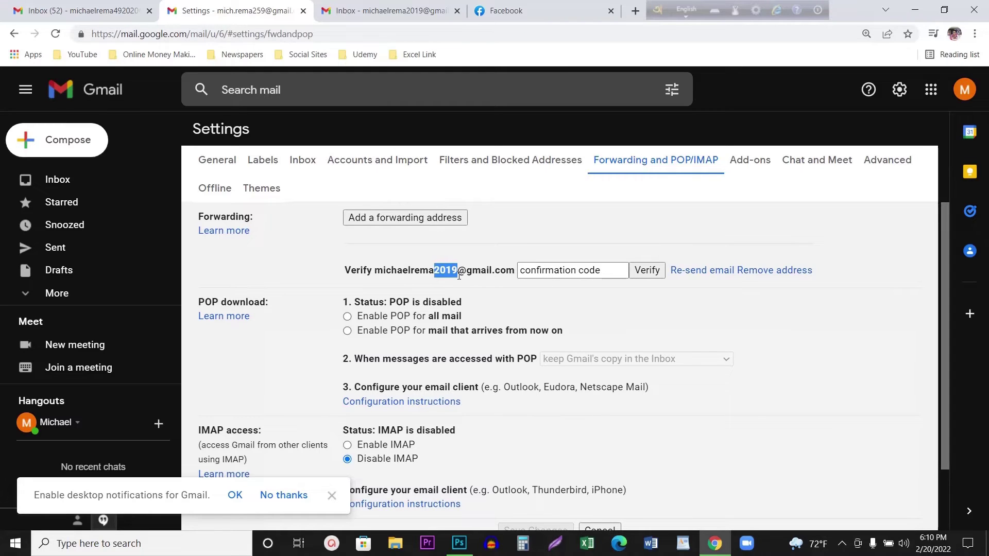
{"action": "left_click", "coordinate": [561, 273]}
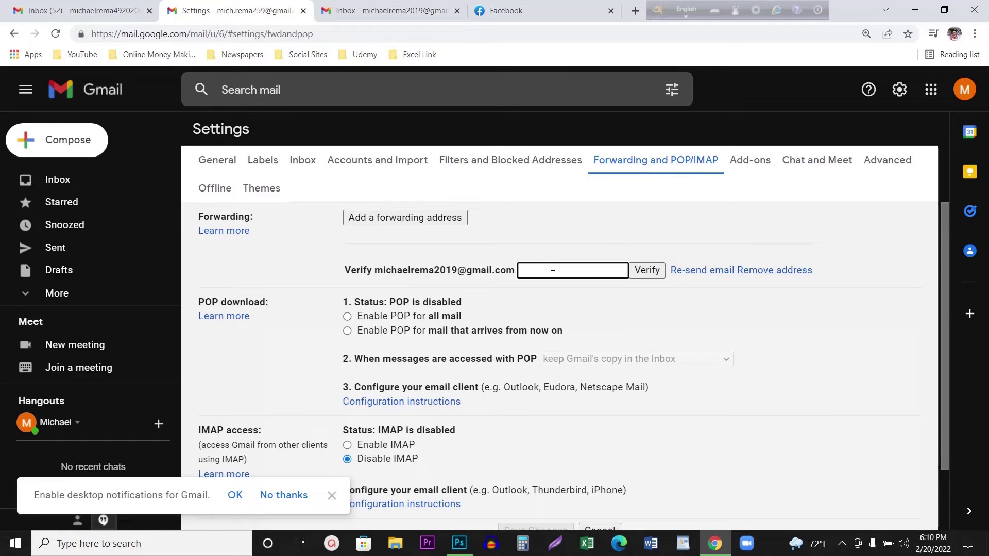
{"action": "left_click", "coordinate": [416, 14]}
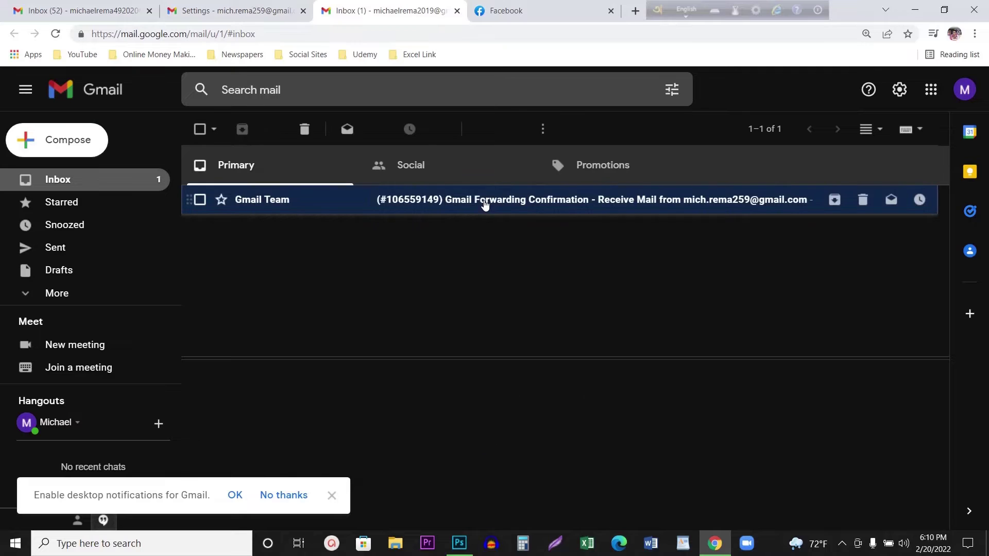
- Copy the confirmation code from the Gmail Forwarding Confirmation email
{"action": "left_click", "coordinate": [484, 203]}
{"action": "scroll", "coordinate": [344, 430], "scroll_direction": "down", "scroll_amount": 3}
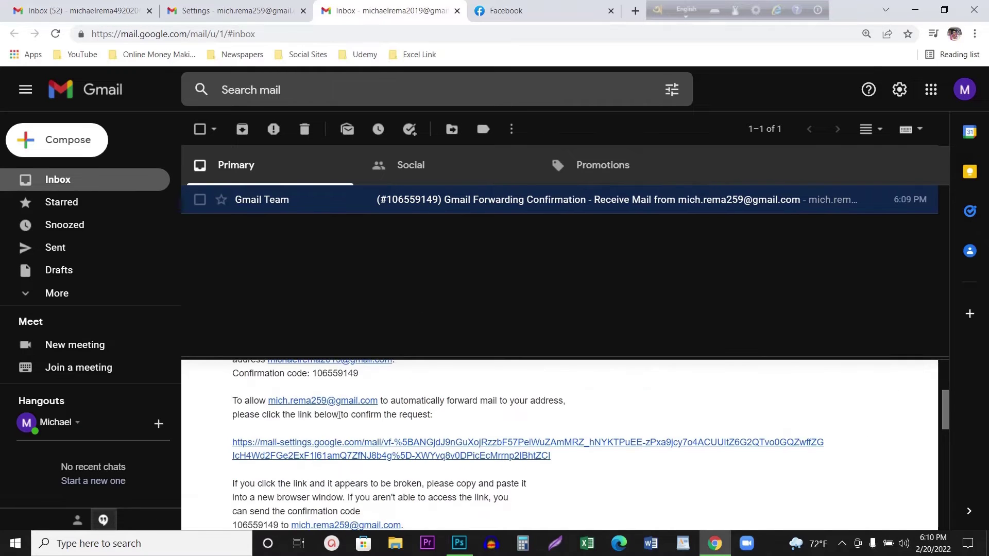
{"action": "scroll", "coordinate": [325, 376], "scroll_direction": "up", "scroll_amount": 1}
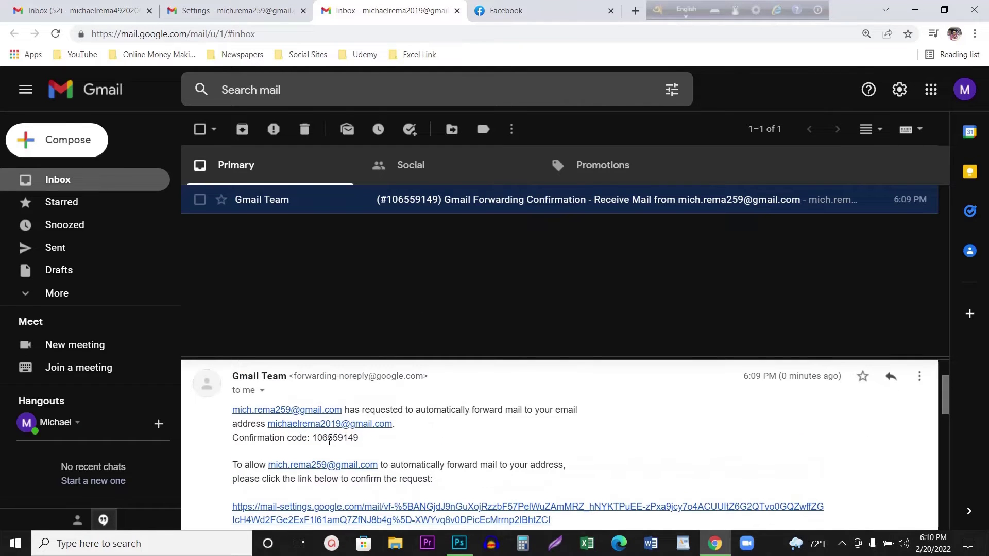
{"action": "left_click_drag", "start_coordinate": [315, 435], "coordinate": [349, 441]}
{"action": "right_click", "coordinate": [350, 441]}
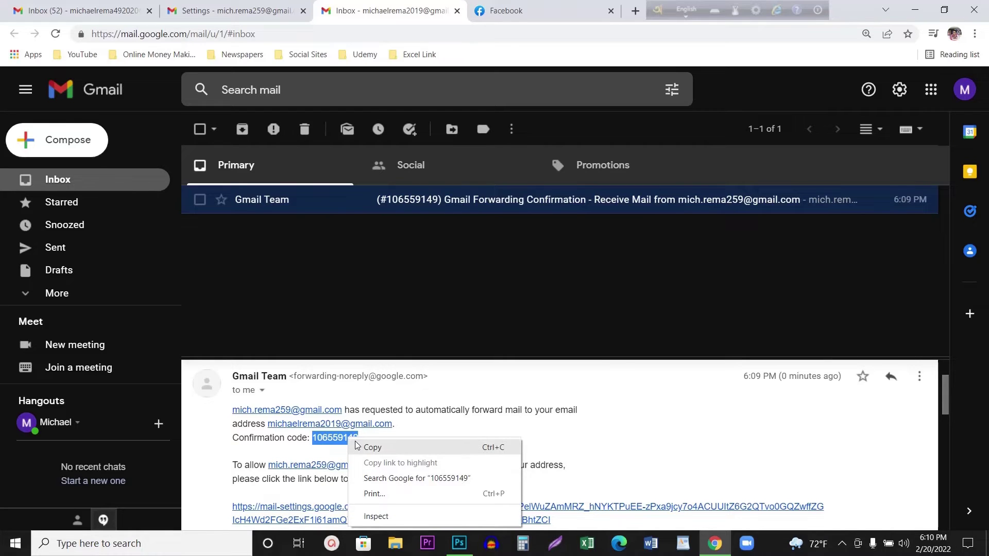
{"action": "left_click", "coordinate": [363, 445]}
- Paste the copied confirmation code into the settings field and verify the forwarding address
{"action": "left_click", "coordinate": [274, 6]}
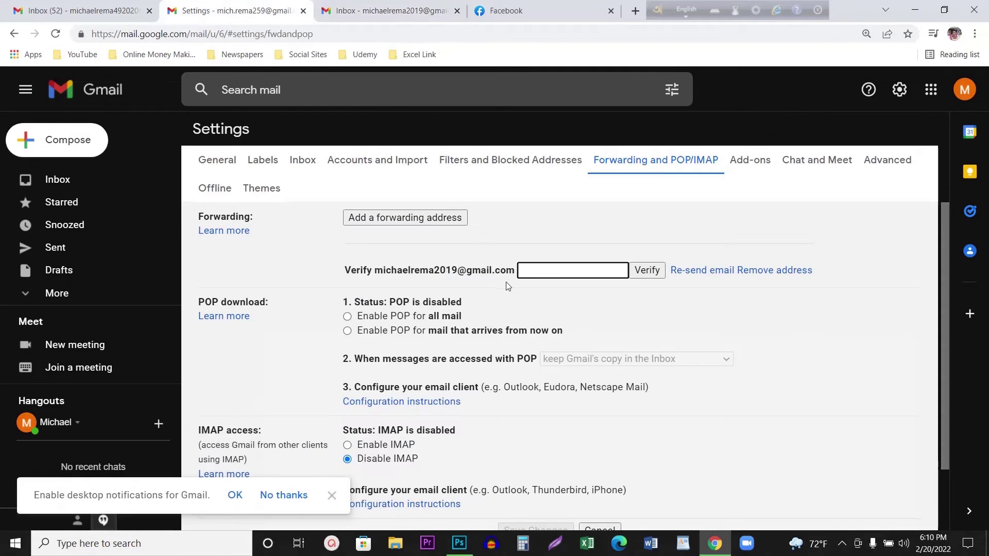
{"action": "right_click", "coordinate": [524, 274]}
{"action": "left_click", "coordinate": [555, 375]}
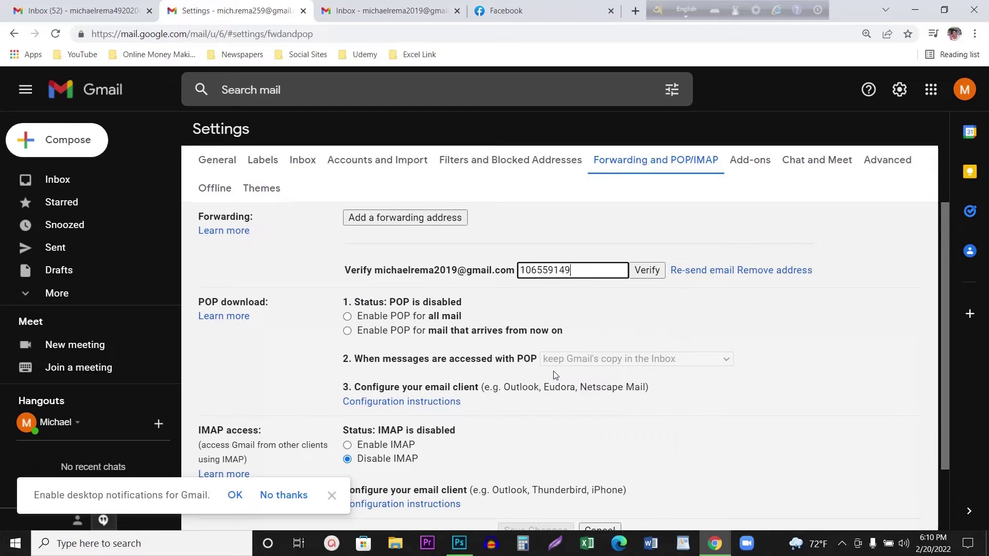
{"action": "left_click", "coordinate": [644, 274]}
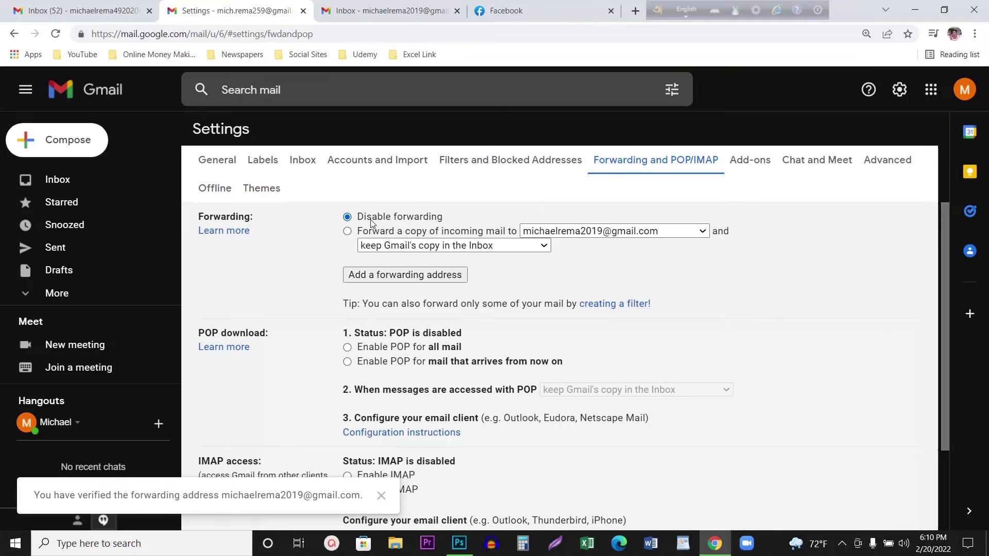
- Choose 'Forward a copy of incoming mail to' the verified address and save changes
{"action": "left_click", "coordinate": [346, 231]}
{"action": "scroll", "coordinate": [463, 361], "scroll_direction": "down", "scroll_amount": 3}
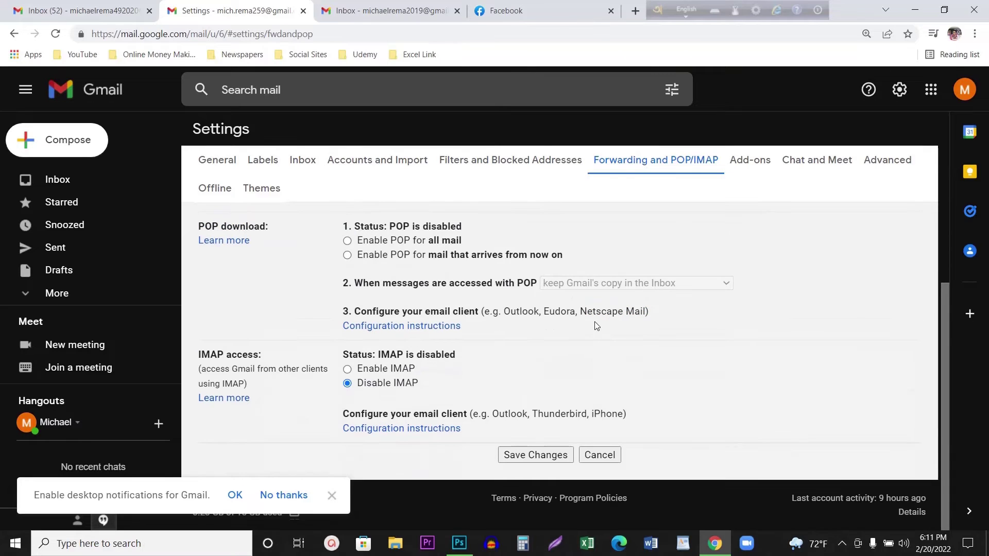
{"action": "left_click", "coordinate": [538, 455]}
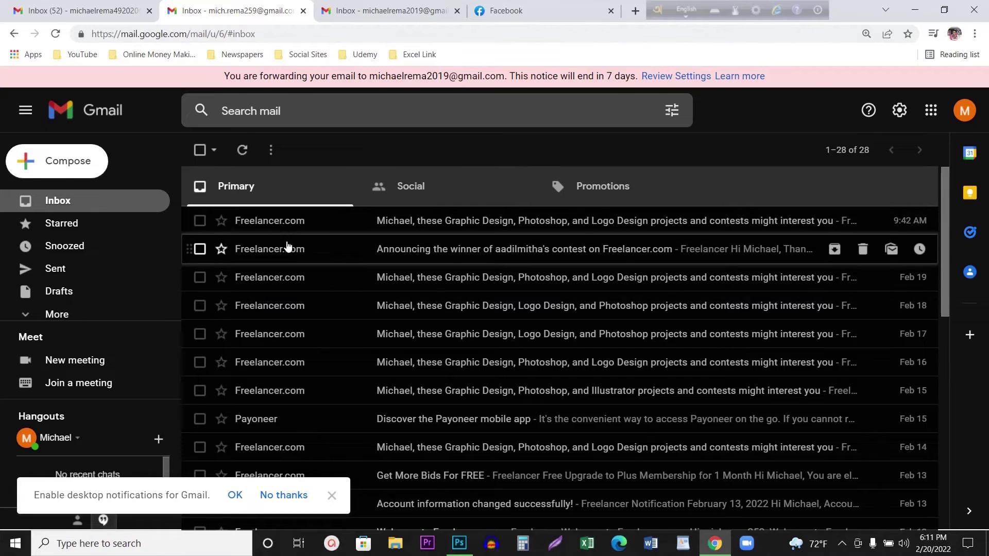
- Trash the forwarding confirmation email in the second account, then return to the sending account
{"action": "left_click", "coordinate": [370, 11]}
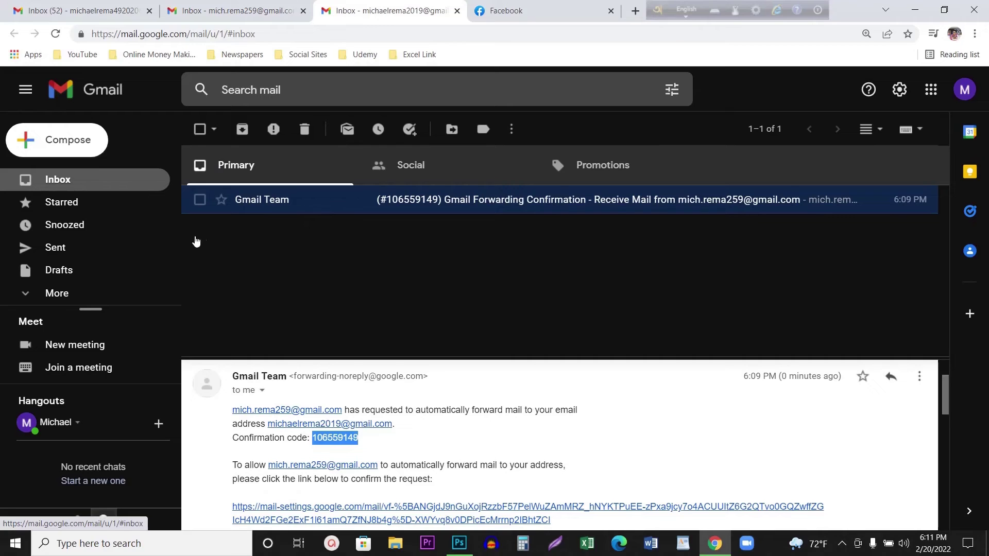
{"action": "left_click", "coordinate": [304, 129]}
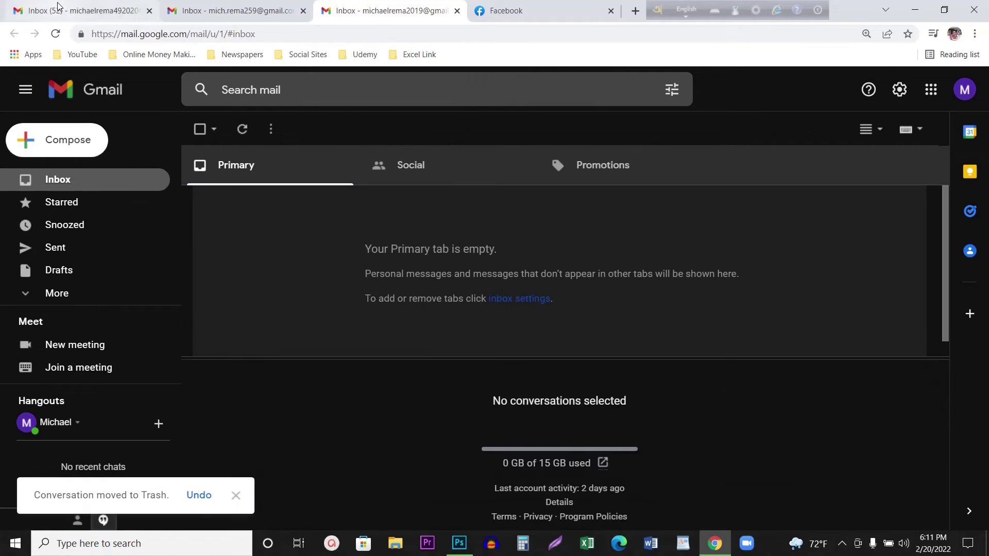
{"action": "left_click", "coordinate": [59, 9]}
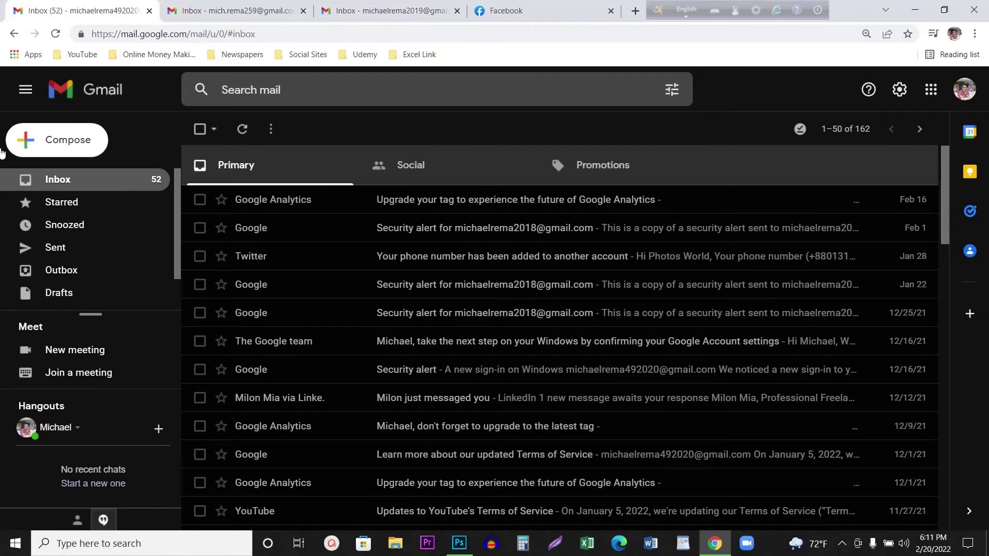
- Start a new email addressed to the forwarding account, fixing typos in the address
{"action": "left_click", "coordinate": [77, 150]}
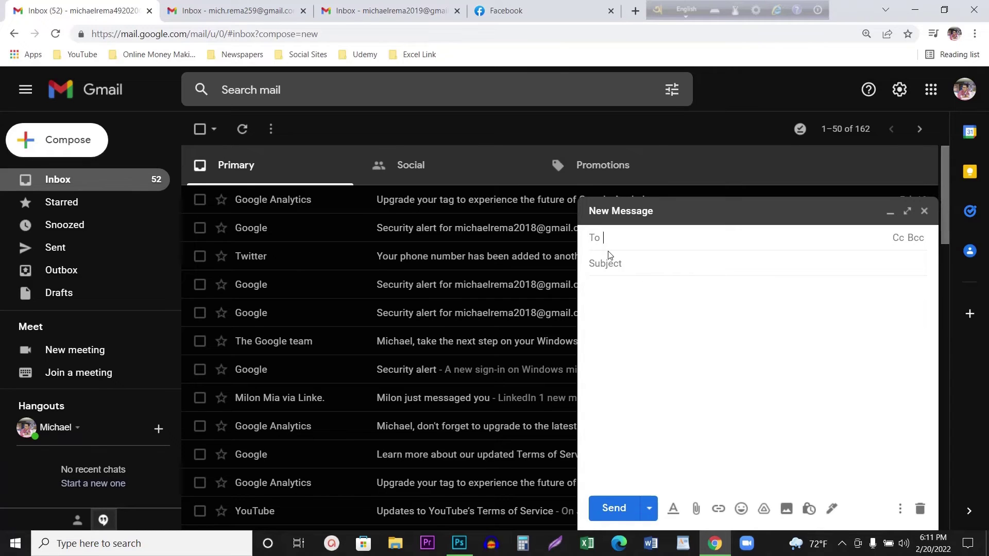
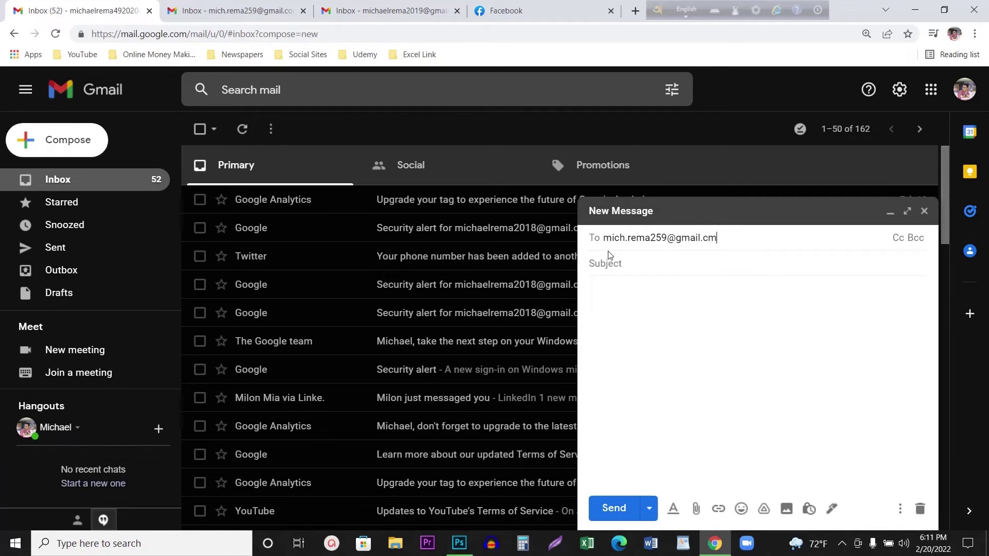
{"action": "key", "text": "Return"}
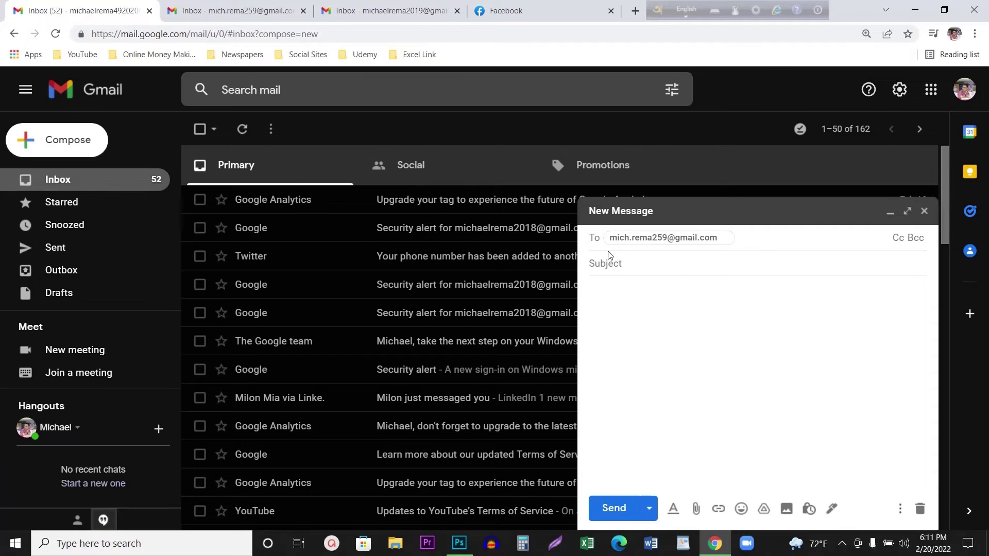
- Add subject 'Test Mail' and a short greeting body, then send it
{"action": "left_click", "coordinate": [611, 263]}
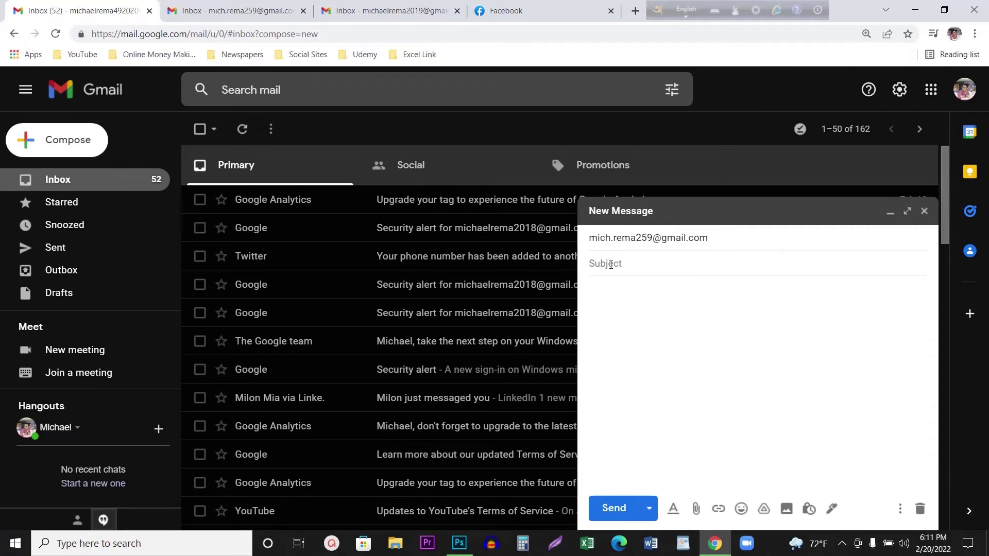
{"action": "type", "text": "Test Mail"}
{"action": "left_click", "coordinate": [612, 300]}
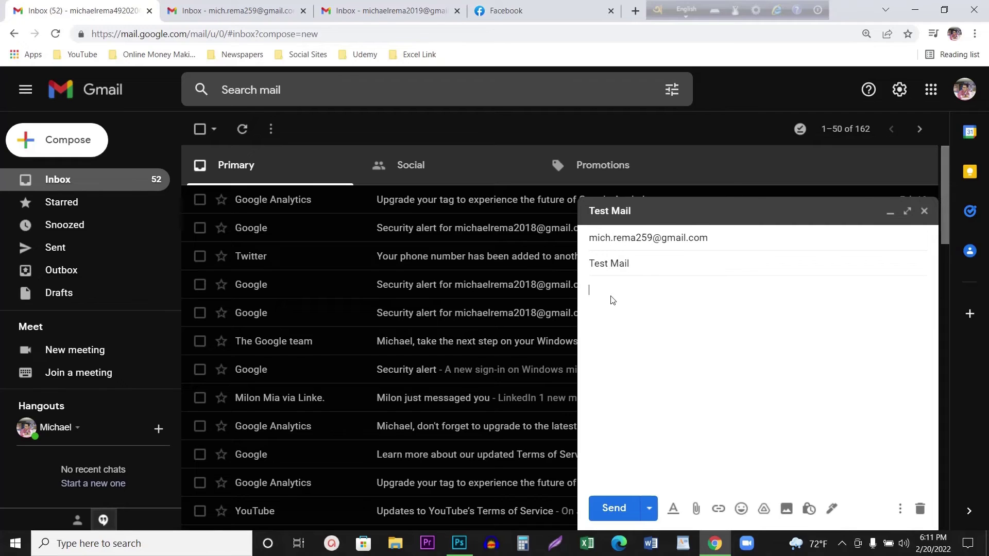
{"action": "type", "text": "Hi,"}
{"action": "type", "text": " Michel,"}
{"action": "type", "text": "How are you"}
{"action": "type", "text": " doing? "}
{"action": "type", "text": "Hope this em"}
{"action": "type", "text": "ail f"}
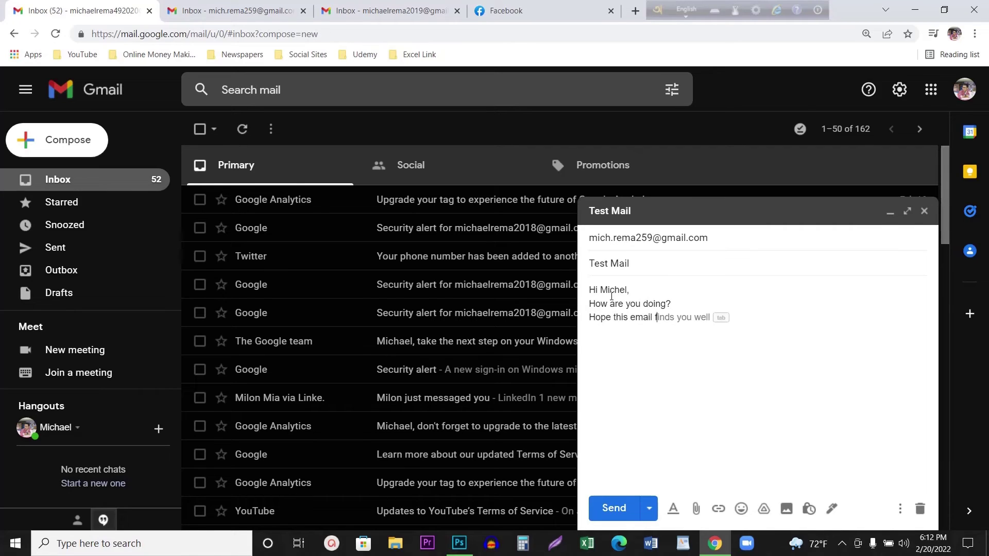
{"action": "type", "text": "inds you well."}
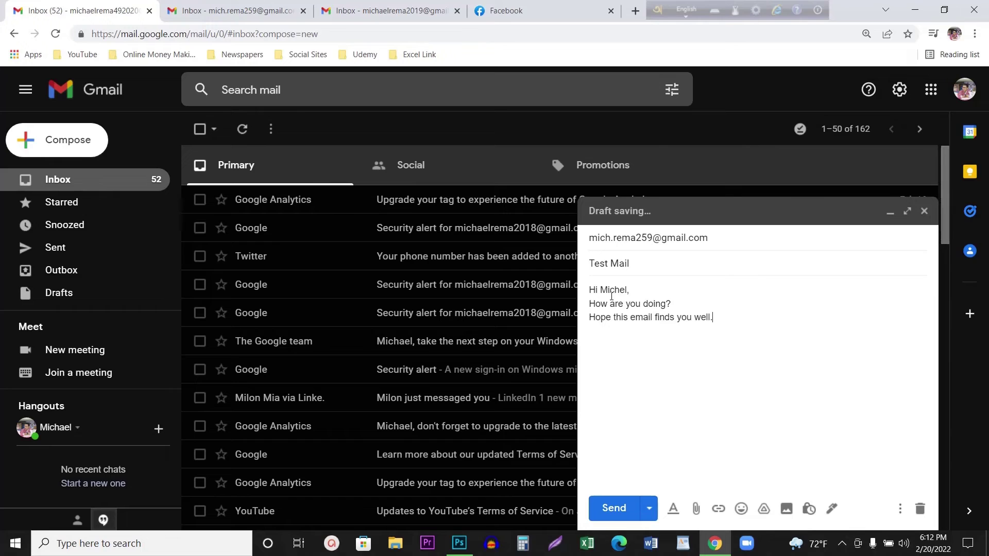
{"action": "left_click", "coordinate": [615, 507]}
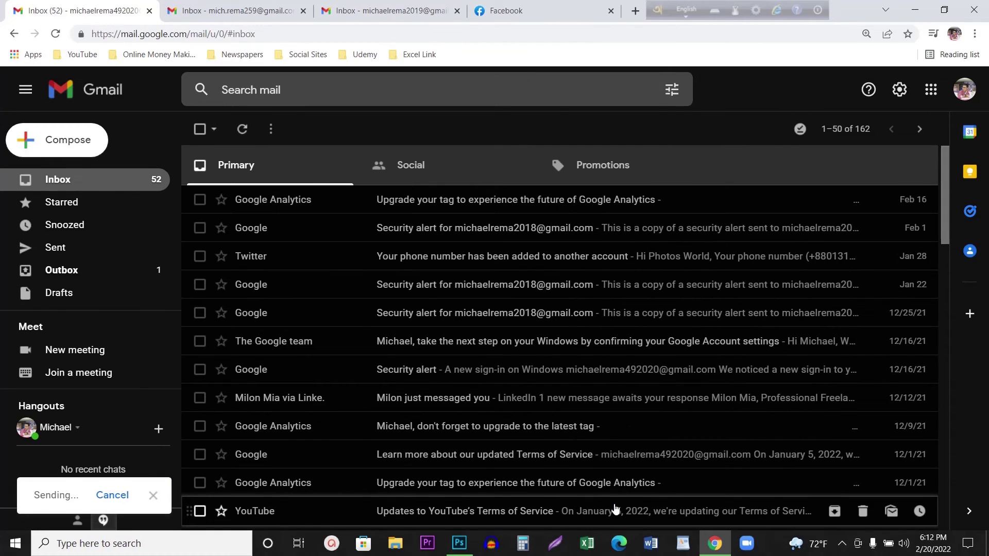
- Open the Test Mail in the forwarding account and check the second account's inbox
{"action": "key", "text": "ctrl+Tab"}
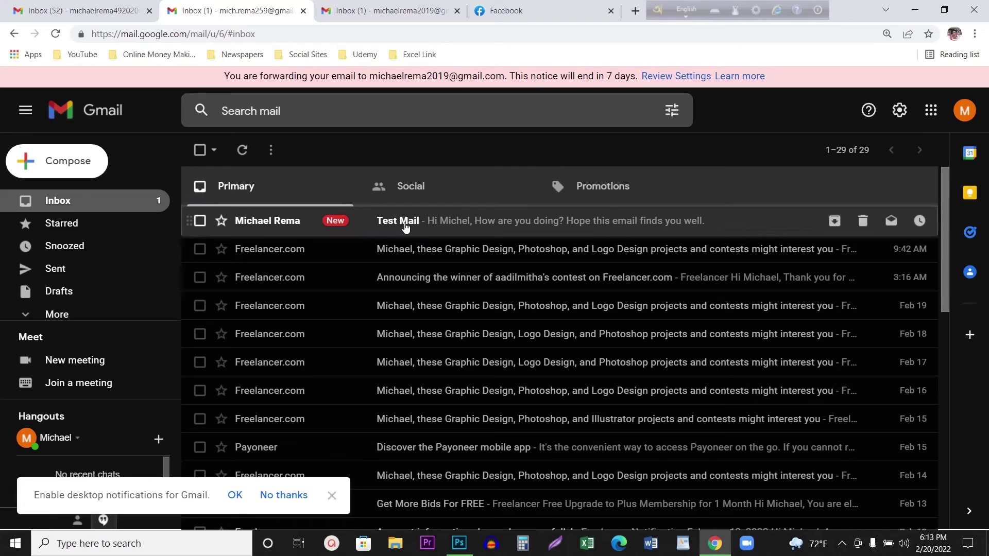
{"action": "left_click", "coordinate": [405, 227]}
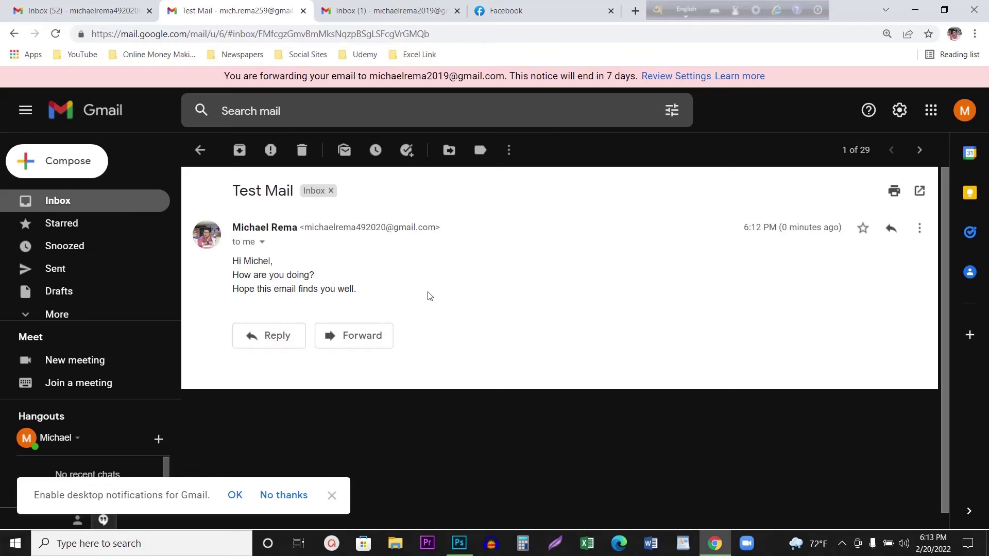
{"action": "left_click", "coordinate": [393, 11]}
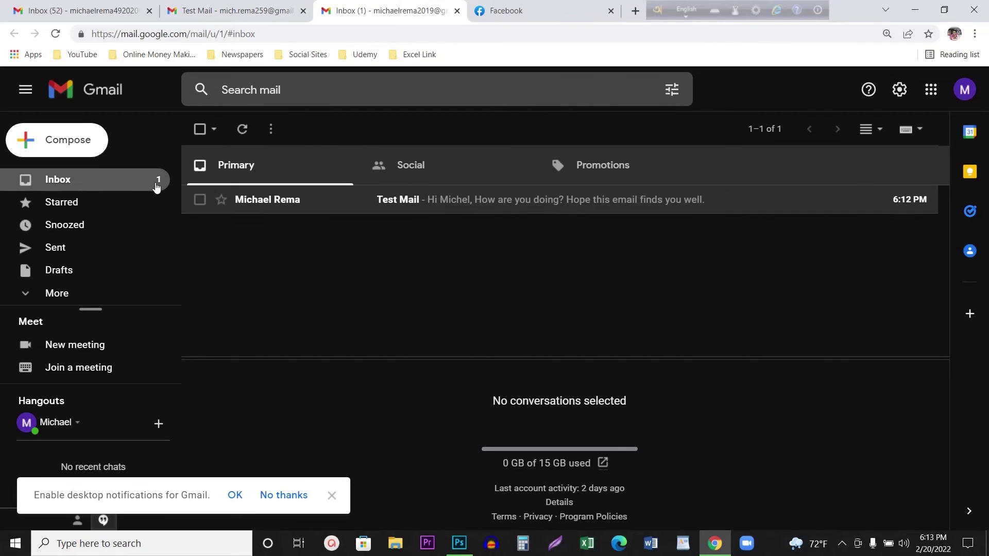
{"action": "left_click", "coordinate": [247, 11]}
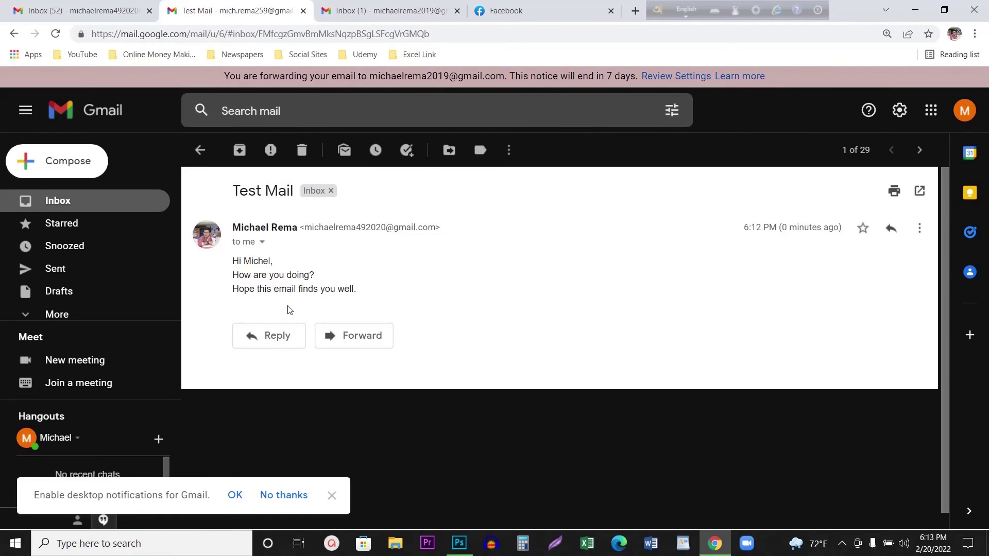
{"action": "left_click", "coordinate": [110, 209]}
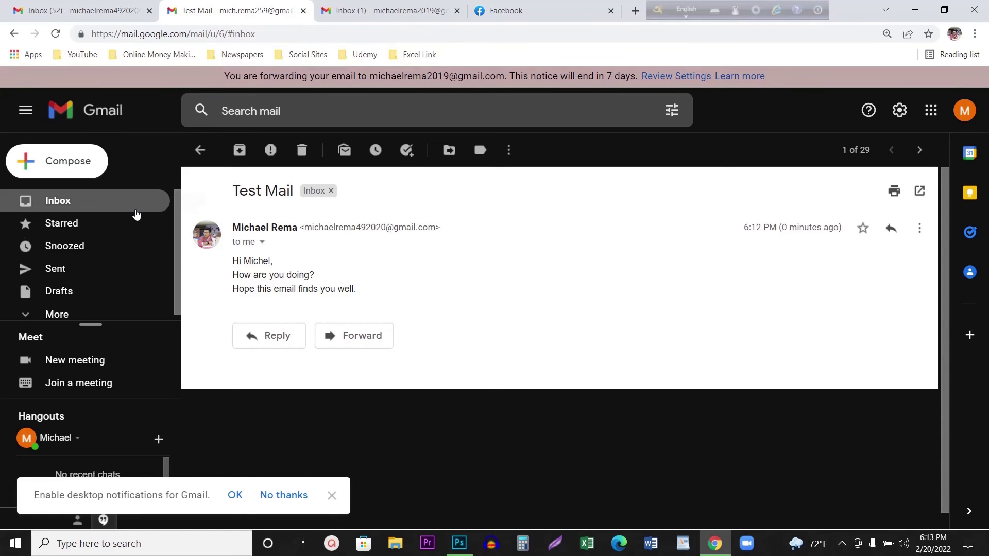
{"action": "scroll", "coordinate": [323, 319], "scroll_direction": "down", "scroll_amount": 10}
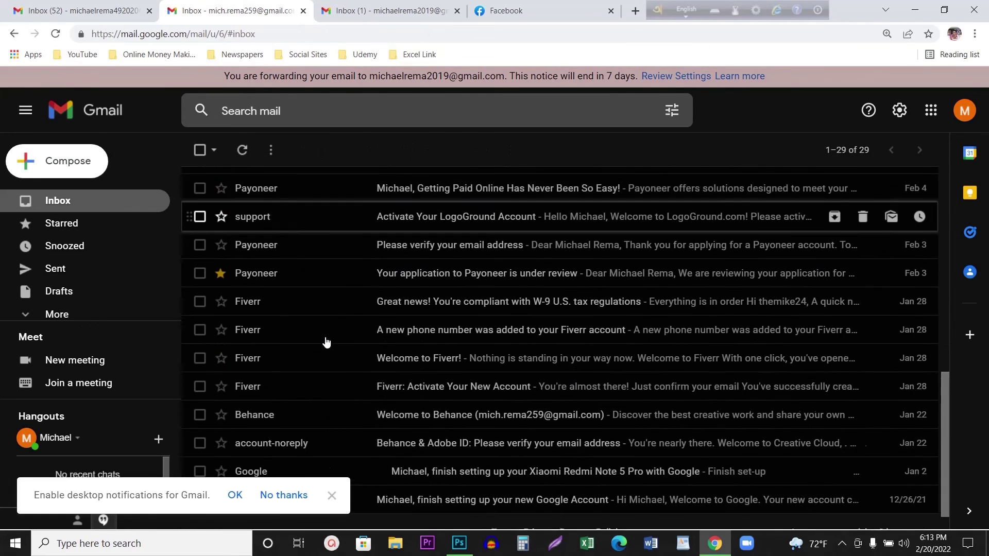
{"action": "scroll", "coordinate": [325, 340], "scroll_direction": "up", "scroll_amount": 10}
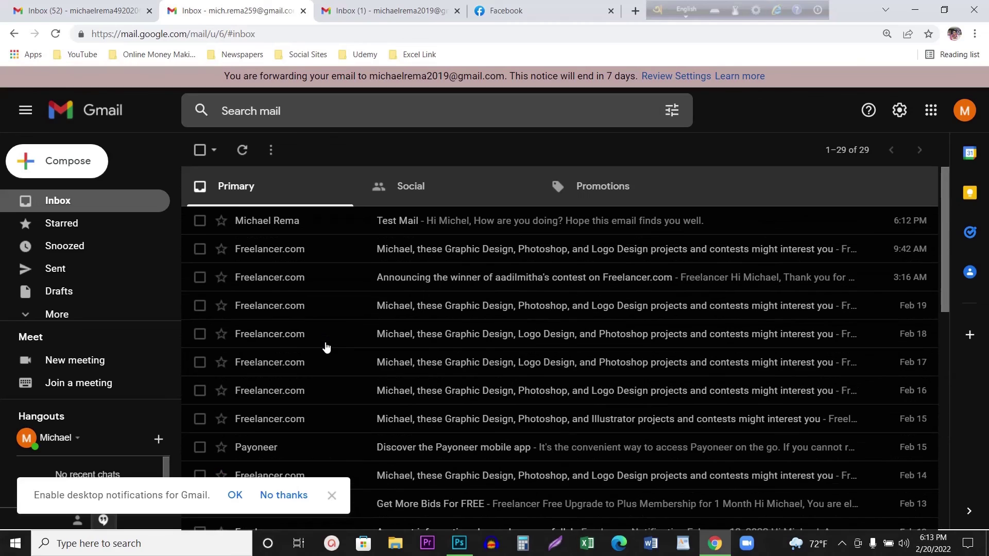
- Recheck the second account's inbox for the copy and dismiss the desktop notification prompt
{"action": "left_click", "coordinate": [374, 15]}
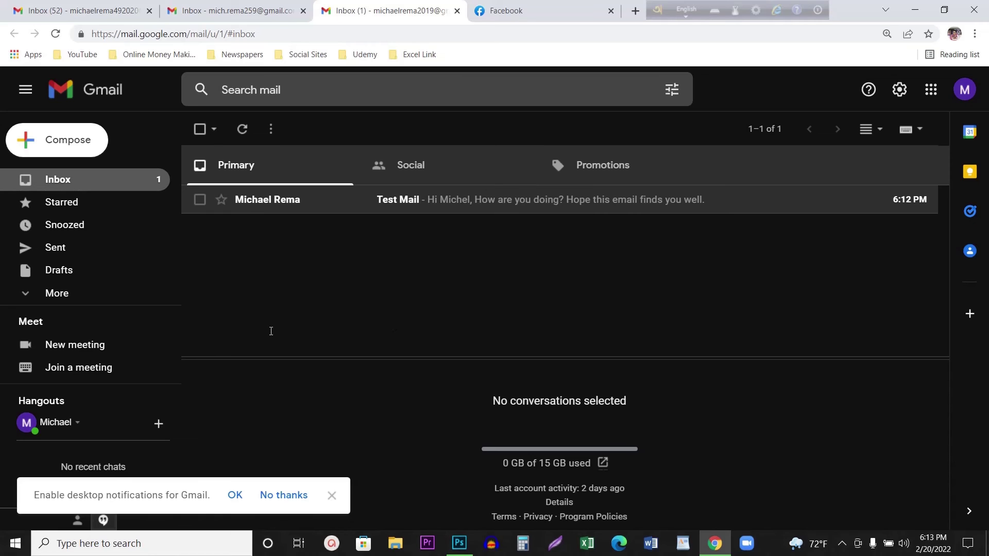
{"action": "key", "text": "ctrl+shift+Tab"}
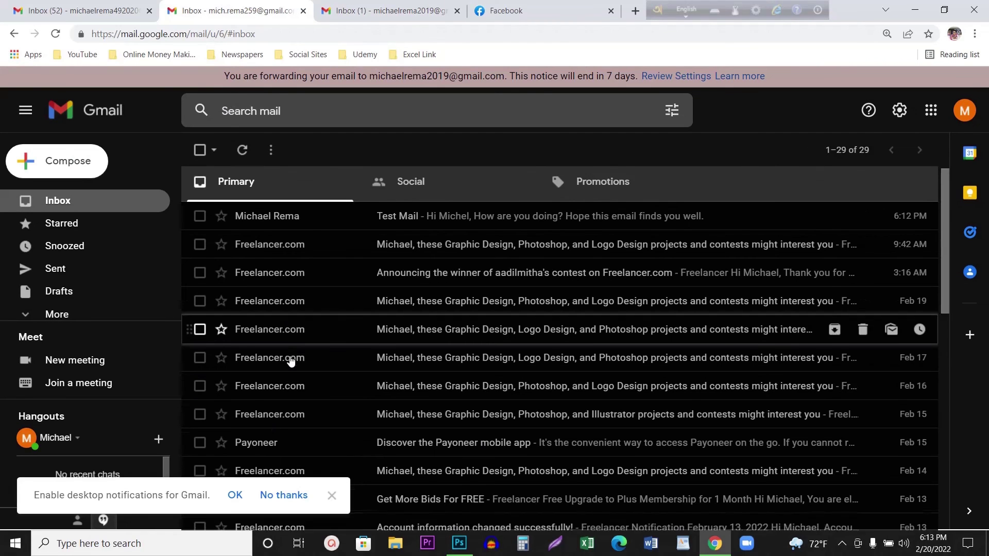
{"action": "scroll", "coordinate": [278, 360], "scroll_direction": "down", "scroll_amount": 8}
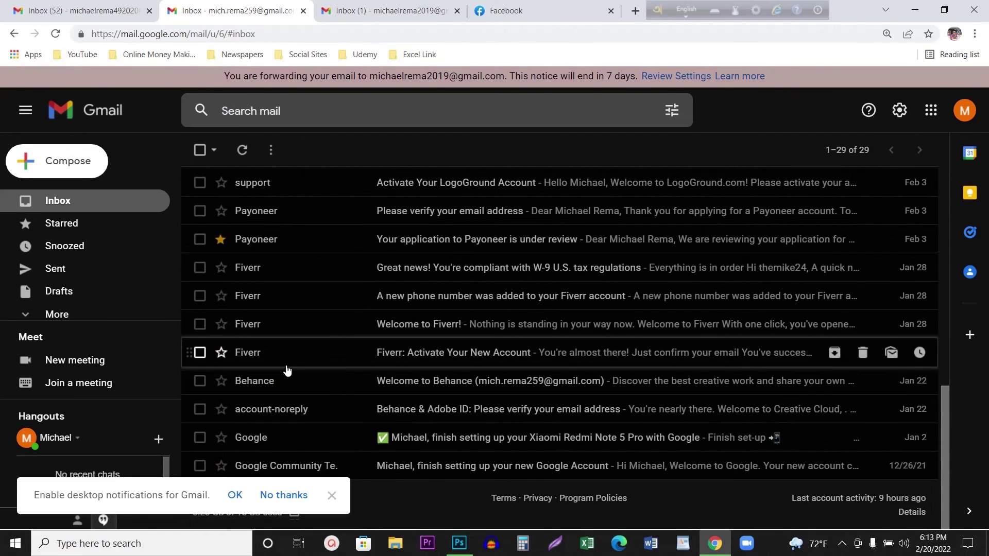
{"action": "left_click", "coordinate": [284, 495]}
{"action": "scroll", "coordinate": [300, 463], "scroll_direction": "up", "scroll_amount": 10}
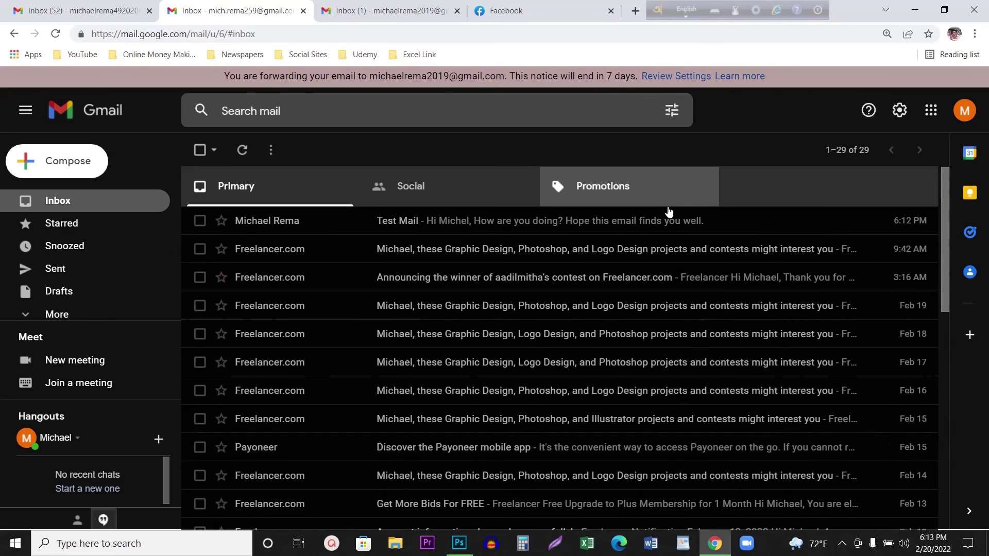